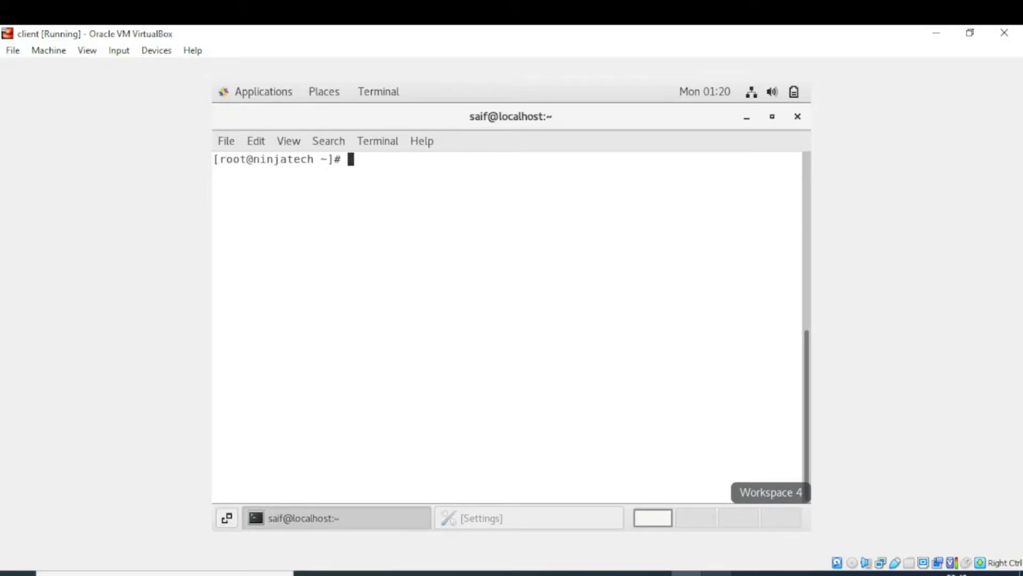
text(host)
text(n)
text(ame)
Run hostname, which prints the current name ninjatech
key(Return)
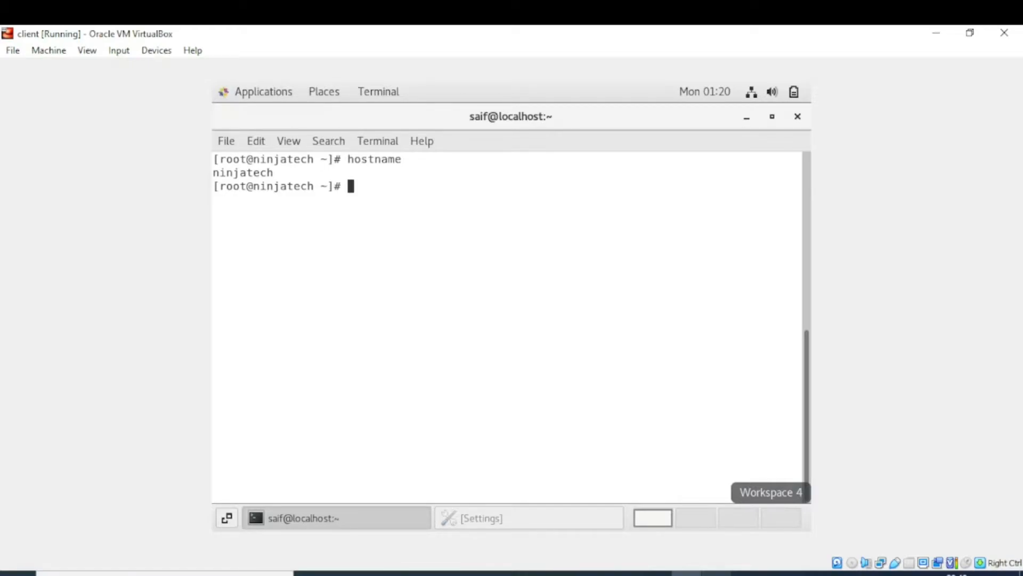
text(hostn)
text(ame )
text(n)
text(injauet)
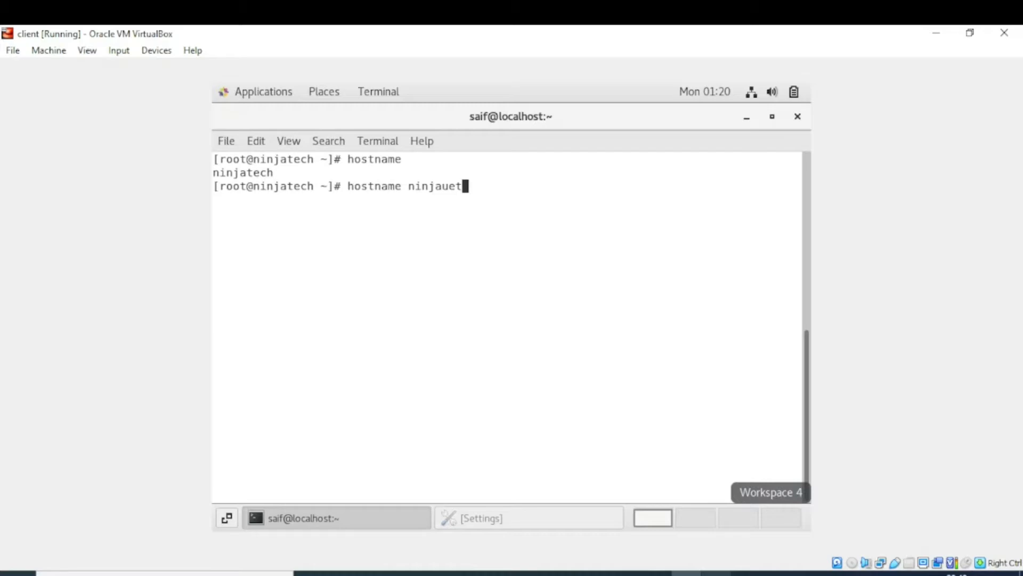
Run hostname ninjauet to rename the machine from ninjatech
key(Return)
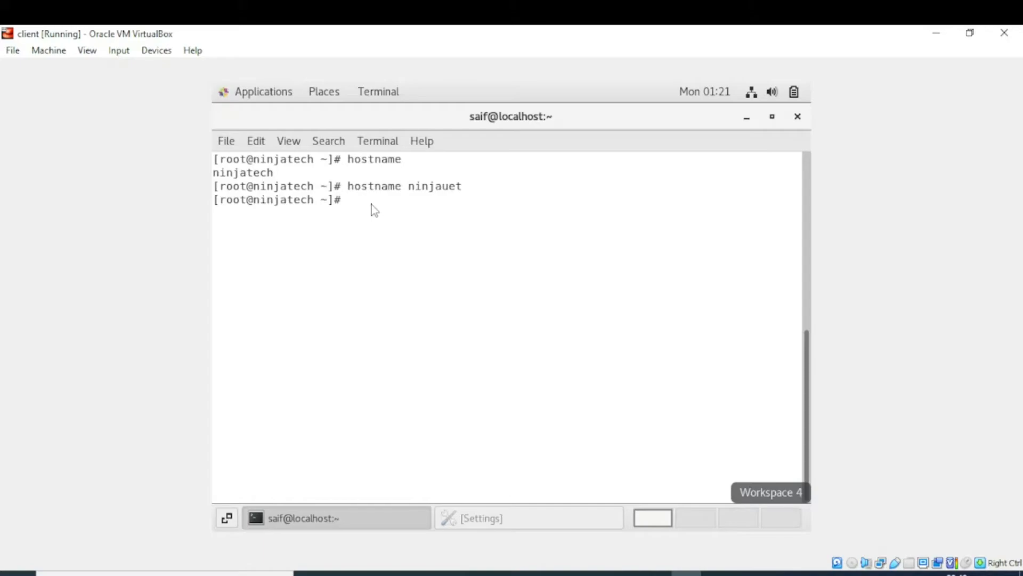
text(hos)
text(tnam)
text(e)
Run hostname again, which now reports ninjauet
key(Return)
text(su)
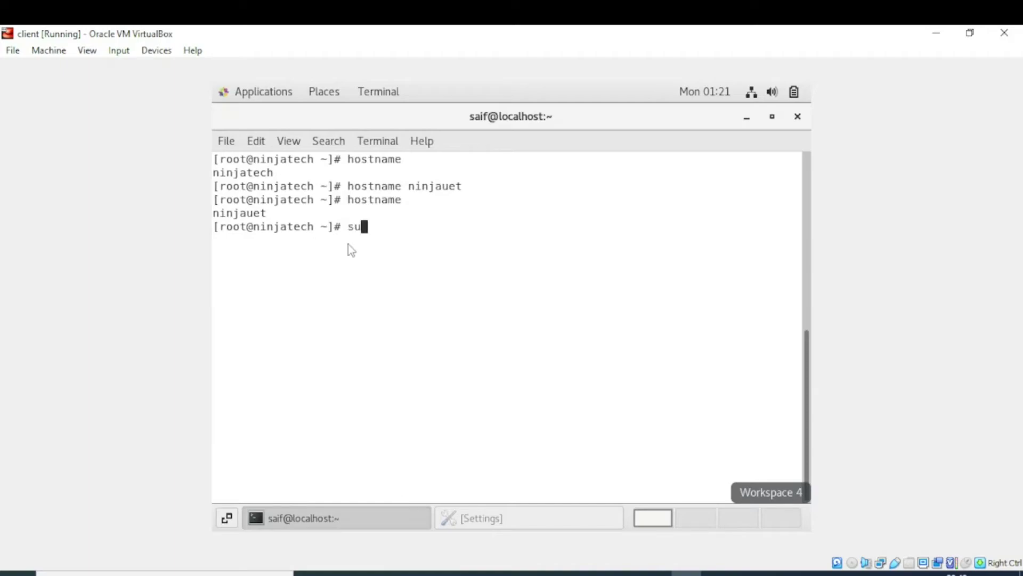
Run su so the new root shell prompt reads root@ninjauet
key(Return)
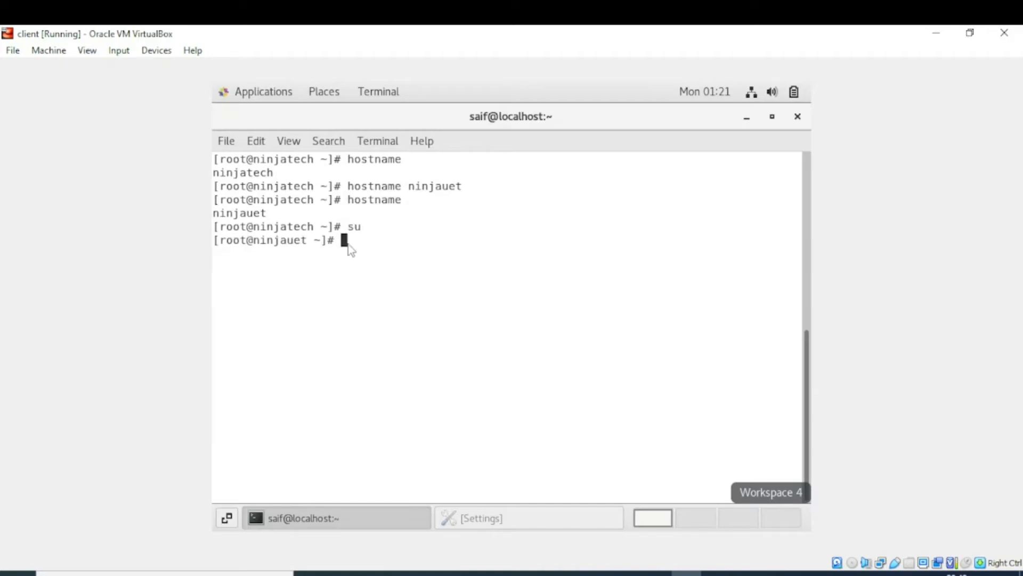